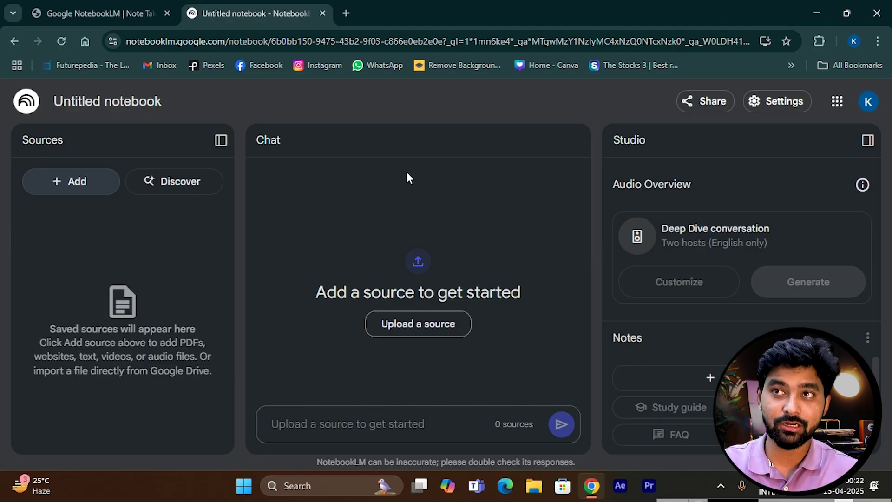
# Open ChatGPT in a new browser tab and ask it "How to earn money online"
pyautogui.hotkey('ctrl', 't')
pyautogui.click(218, 40)
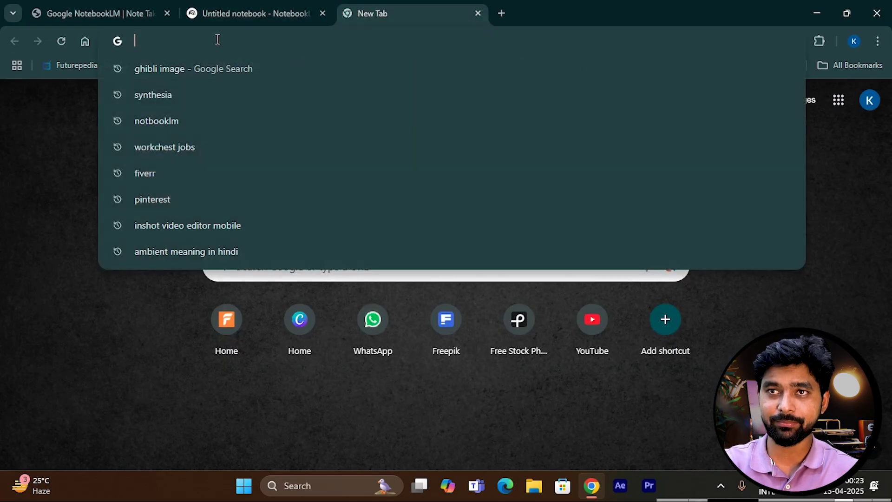
pyautogui.write('cha')
pyautogui.press('Return')
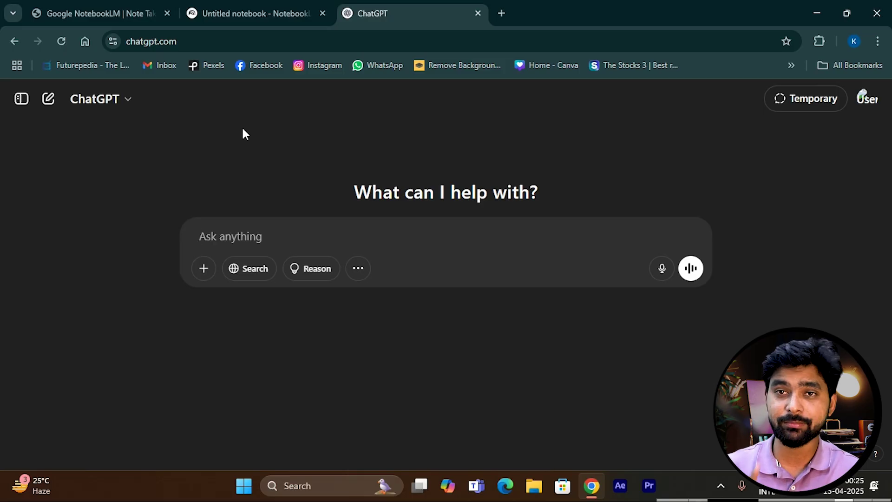
pyautogui.write('How to earn ')
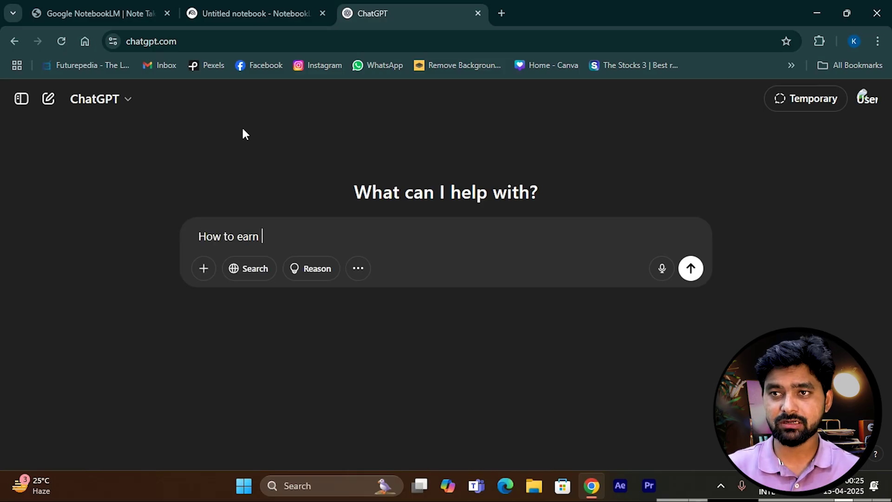
pyautogui.write('money online')
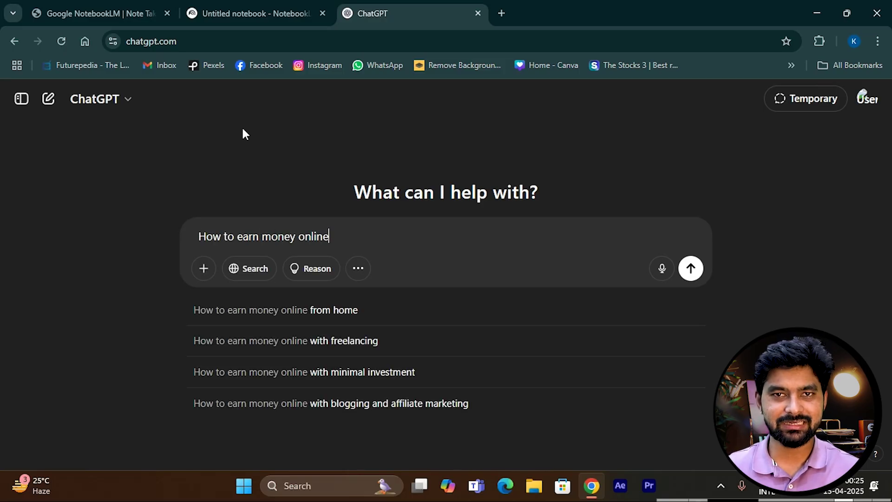
pyautogui.press('Return')
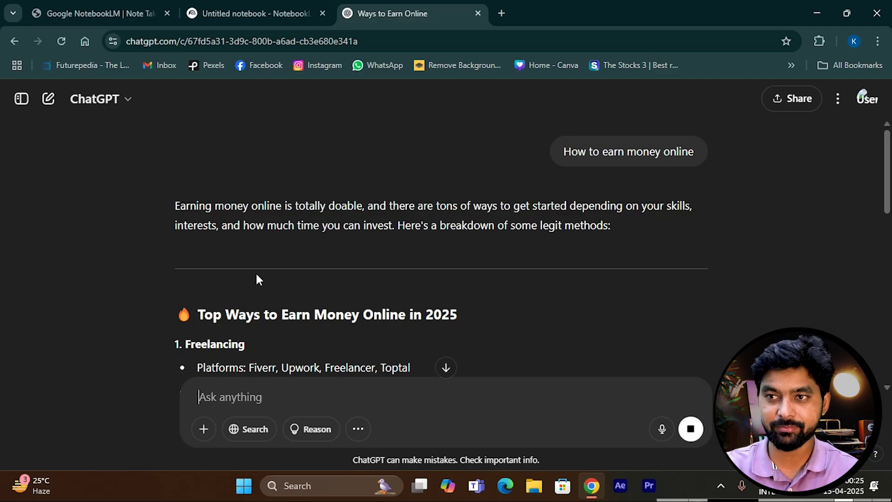
# Read through the answer's list of ways to earn money online, from freelancing to blogging
pyautogui.scroll(-4, 297, 261)
pyautogui.scroll(-5, 293, 224)
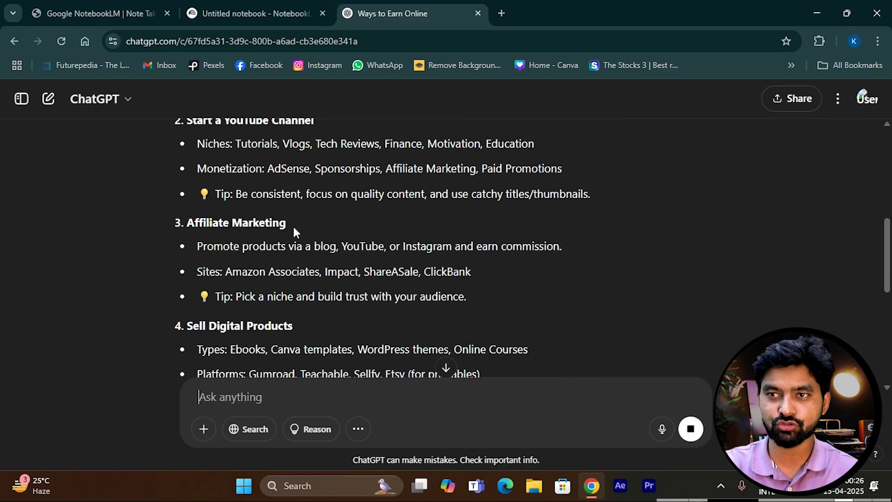
pyautogui.scroll(-9, 307, 227)
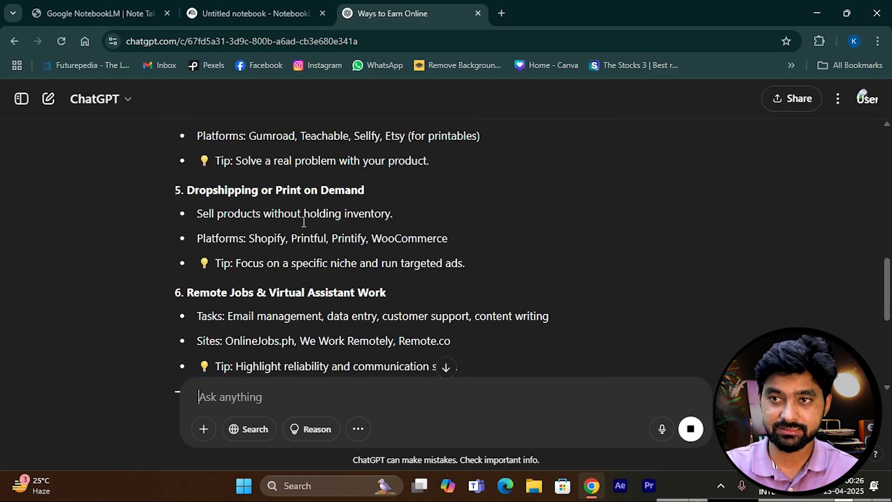
pyautogui.scroll(-6, 321, 235)
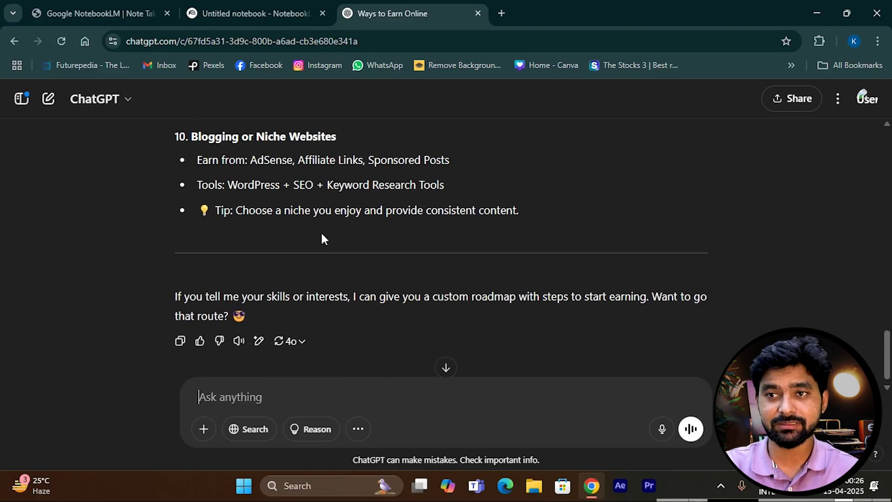
pyautogui.scroll(10, 323, 237)
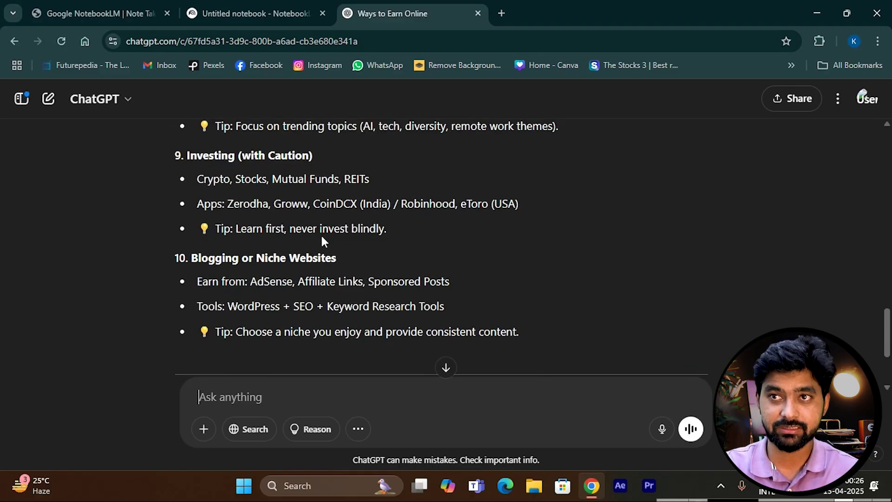
pyautogui.scroll(8, 323, 237)
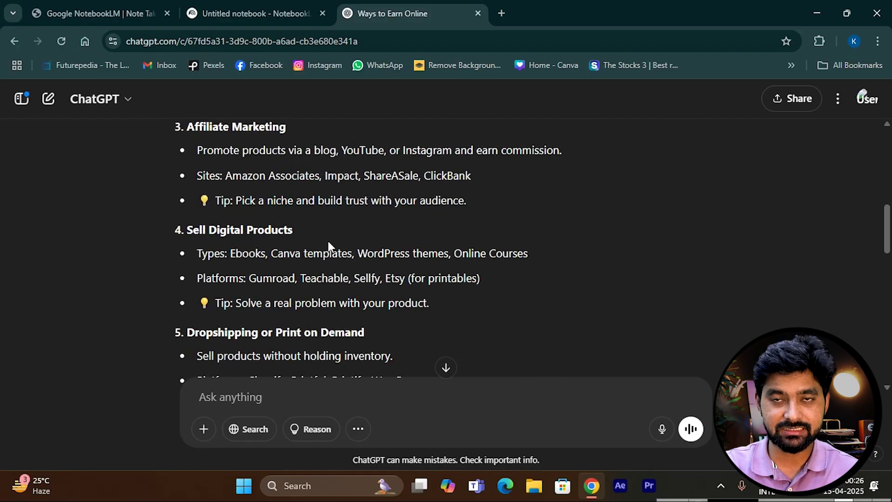
pyautogui.scroll(3, 325, 246)
pyautogui.scroll(-3, 235, 242)
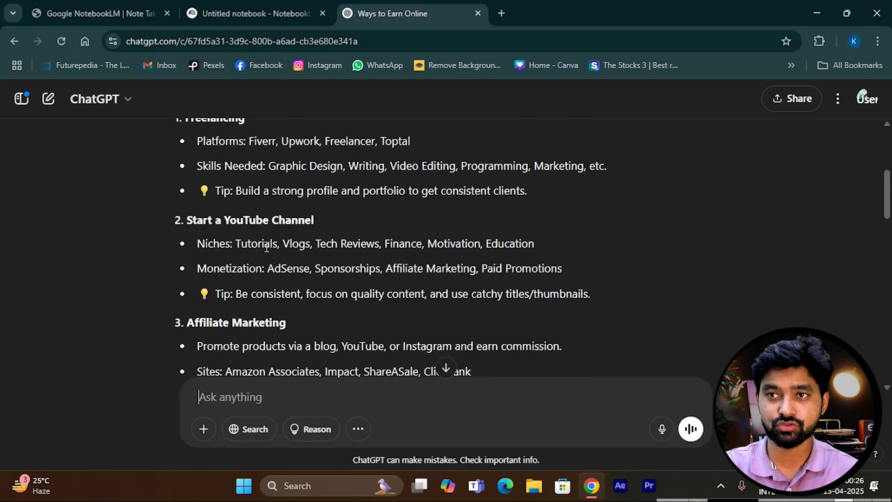
pyautogui.scroll(-3, 230, 242)
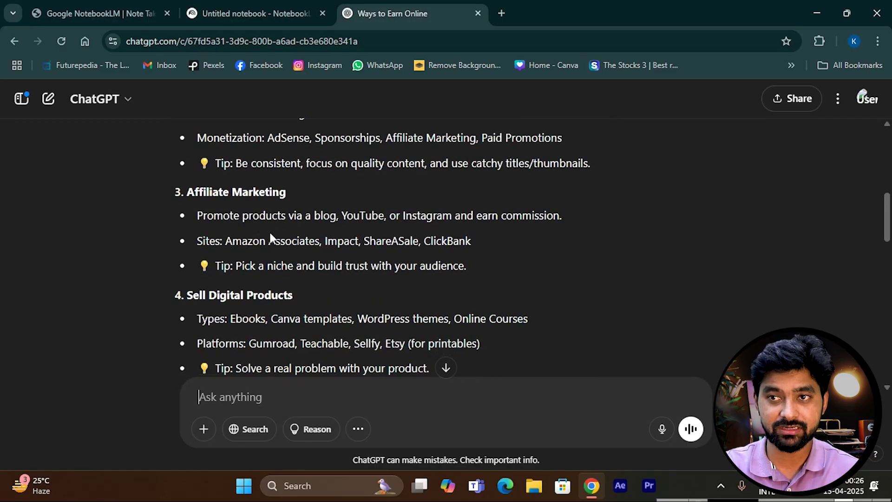
pyautogui.scroll(-3, 260, 281)
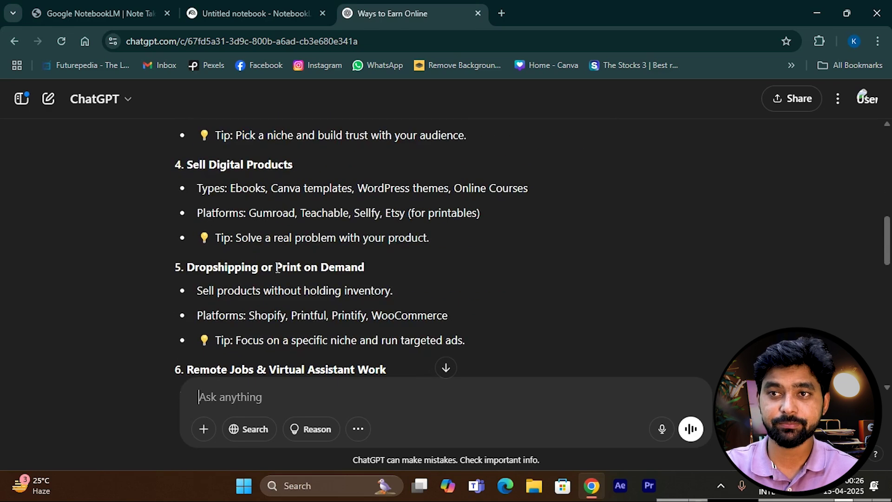
pyautogui.scroll(-2, 265, 272)
pyautogui.scroll(12, 270, 277)
pyautogui.scroll(-3, 251, 256)
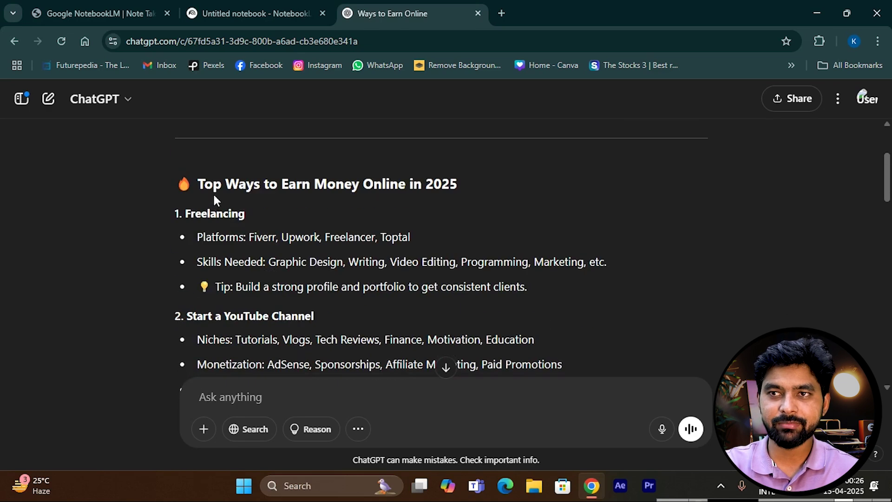
# Copy the answer's full list from the "Top Ways to Earn Money Online in 2025" heading and create a desktop text document named "ONline Earning Idea"
pyautogui.moveTo(200, 178); pyautogui.dragTo(436, 204)
pyautogui.press('super+Down')
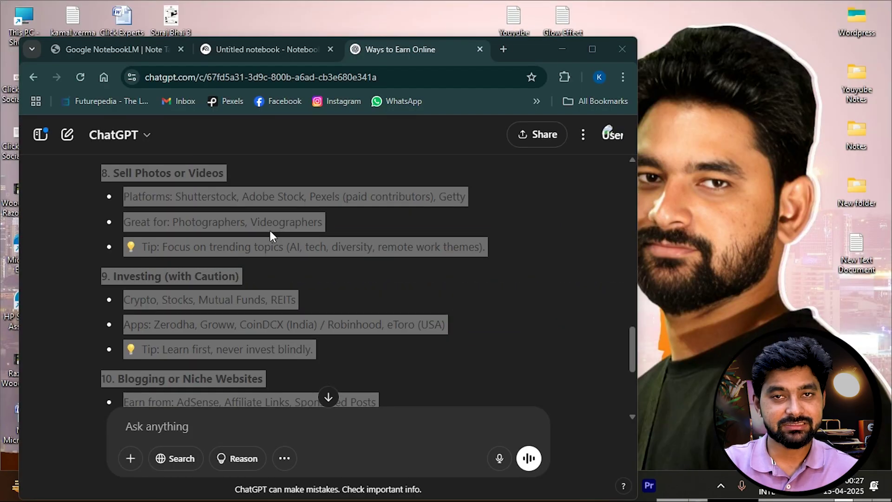
pyautogui.rightClick(684, 15)
pyautogui.moveTo(726, 123)
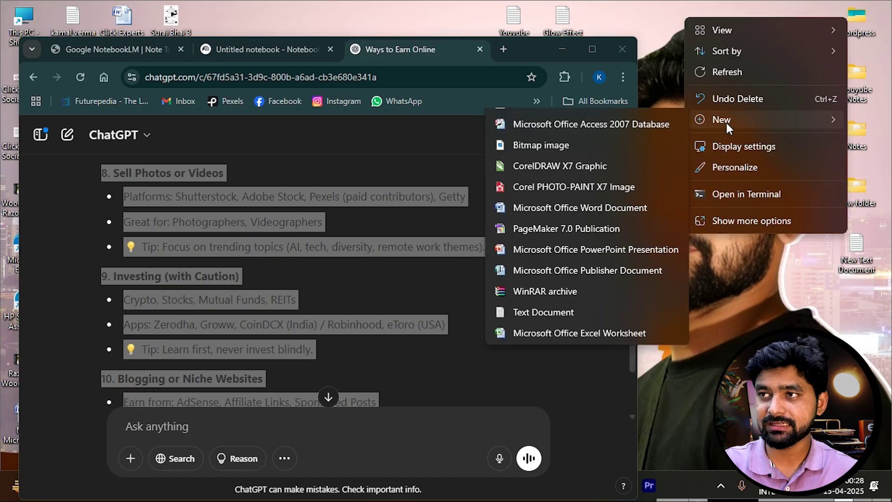
pyautogui.click(526, 351)
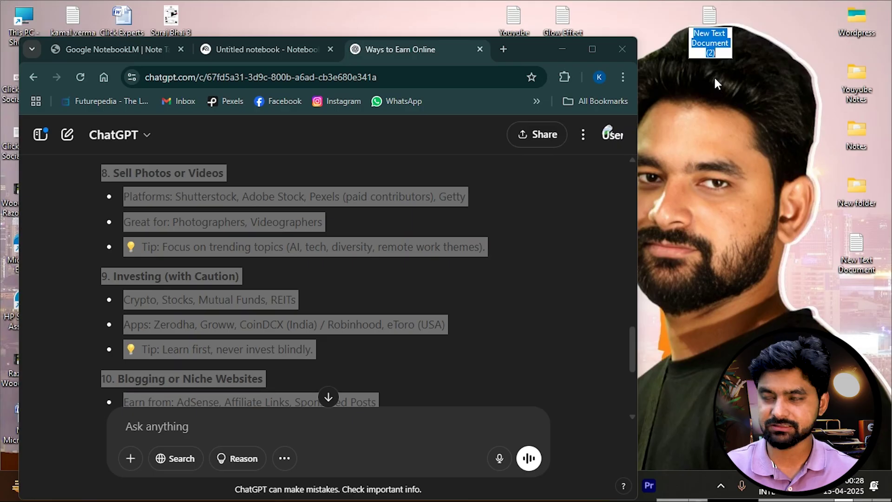
pyautogui.write('ONline')
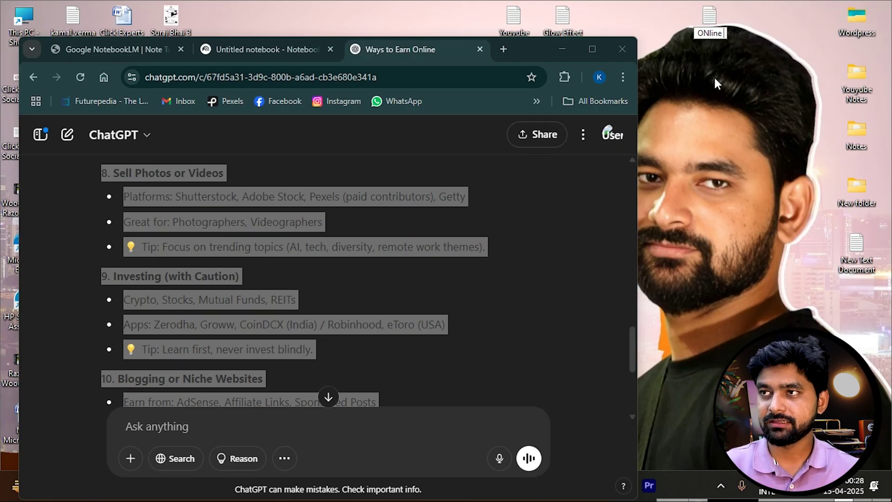
pyautogui.write(' Earning Idea')
pyautogui.press('Return')
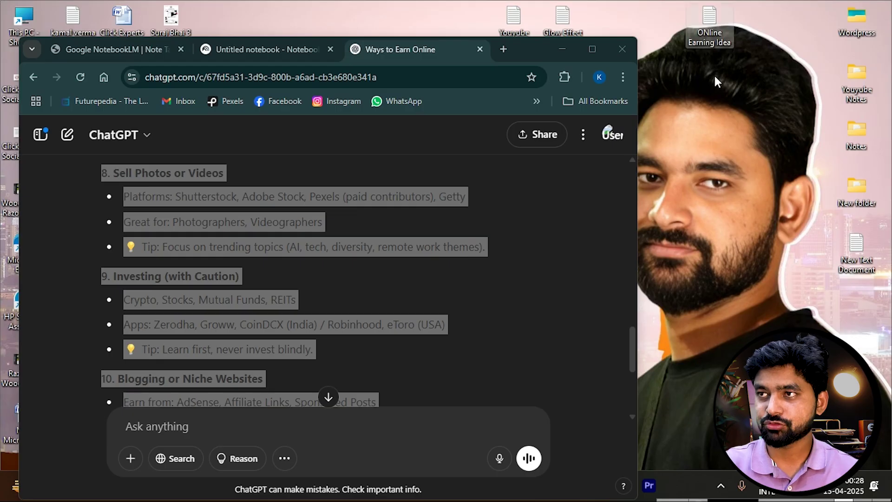
# Open the ONline Earning Idea text document in Notepad and paste the copied list of earning methods into it
pyautogui.doubleClick(708, 21)
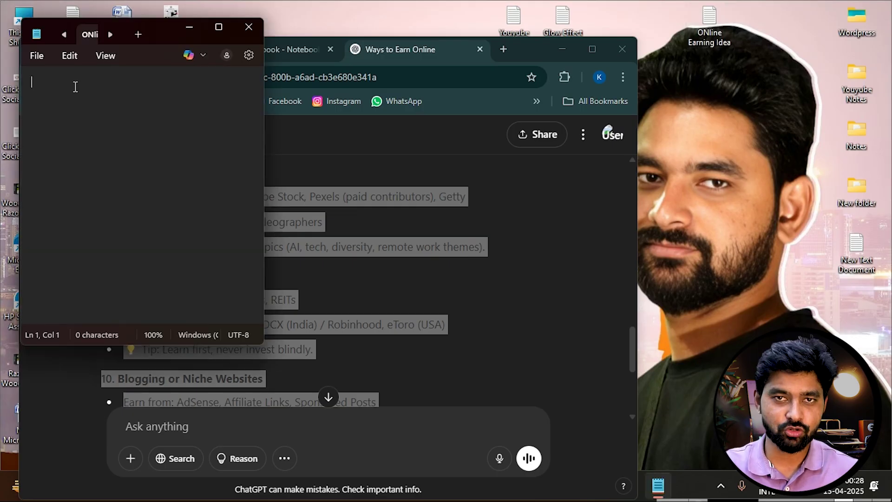
pyautogui.hotkey('ctrl', 'v')
pyautogui.scroll(10, 126, 138)
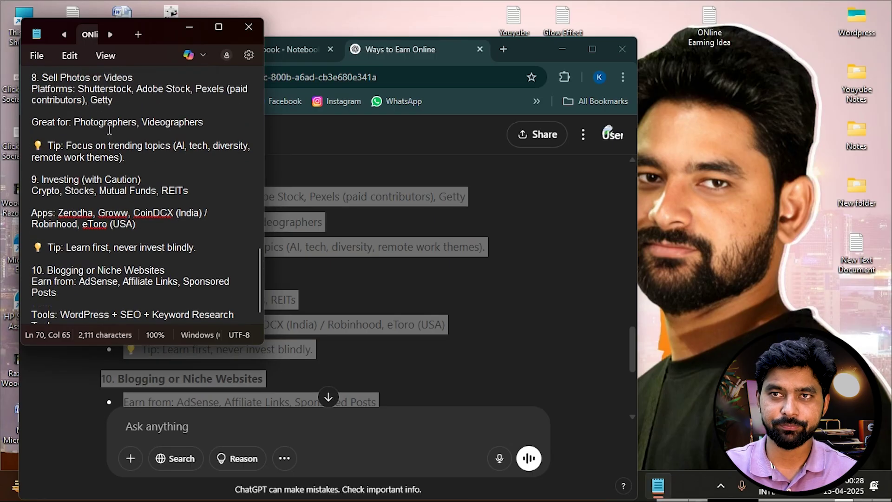
pyautogui.scroll(1, 126, 138)
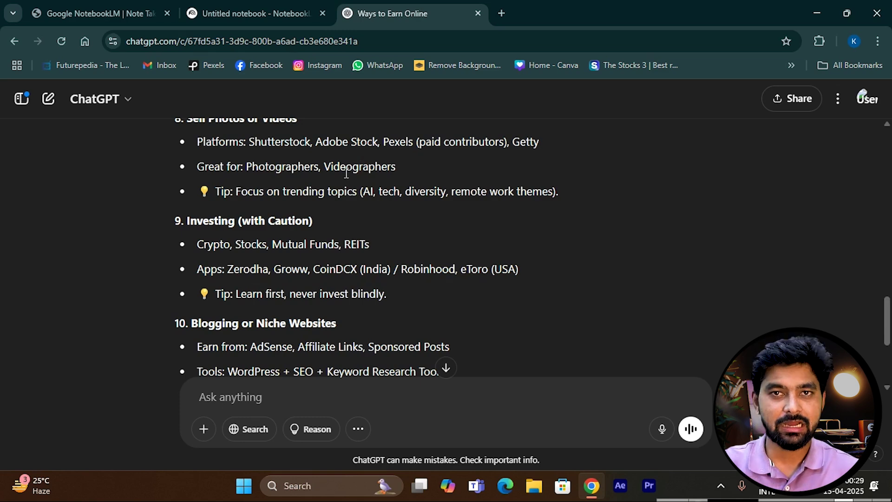
# Switch to the untitled NotebookLM notebook and upload the ONline Earning Idea text file from the desktop as its source
pyautogui.click(243, 11)
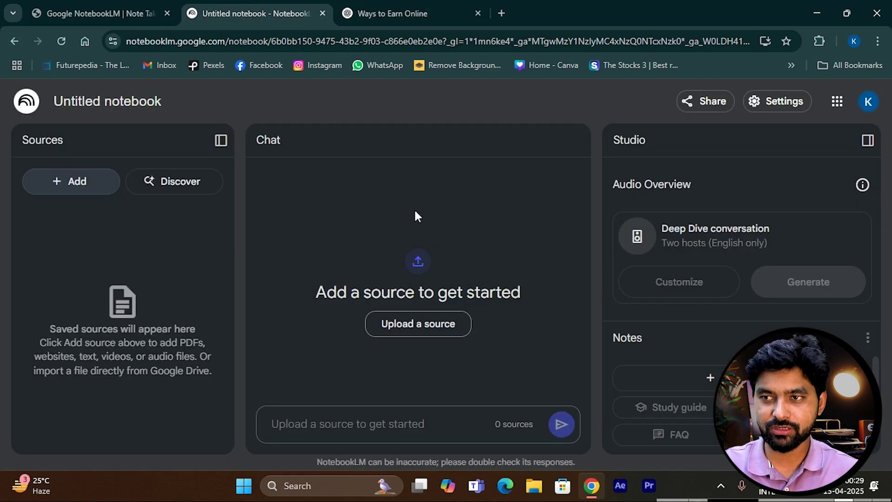
pyautogui.click(422, 325)
pyautogui.click(840, 14)
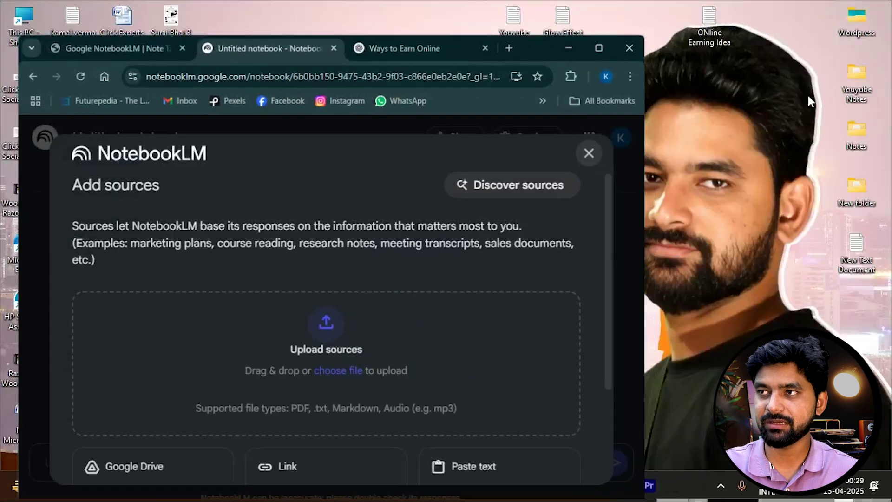
pyautogui.moveTo(718, 18); pyautogui.dragTo(342, 357)
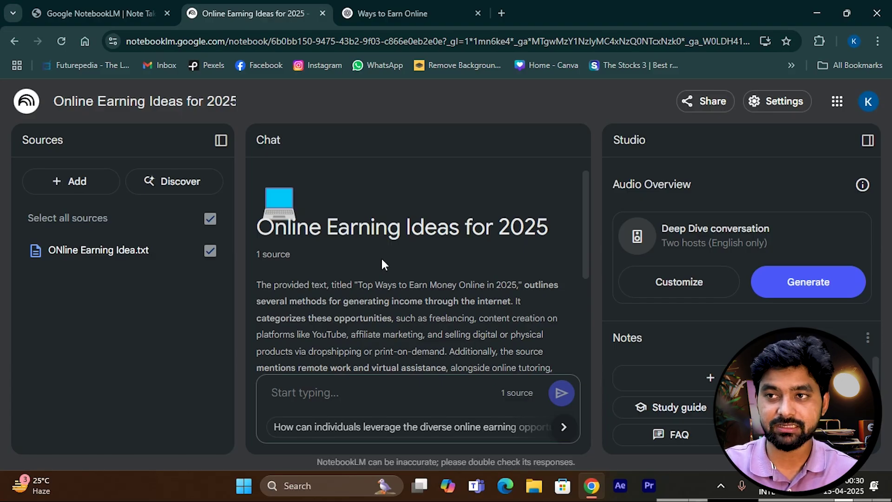
# Review the generated source summary, then create a mind map from the source and open it from the notes
pyautogui.scroll(-3, 353, 216)
pyautogui.moveTo(353, 214); pyautogui.dragTo(377, 247)
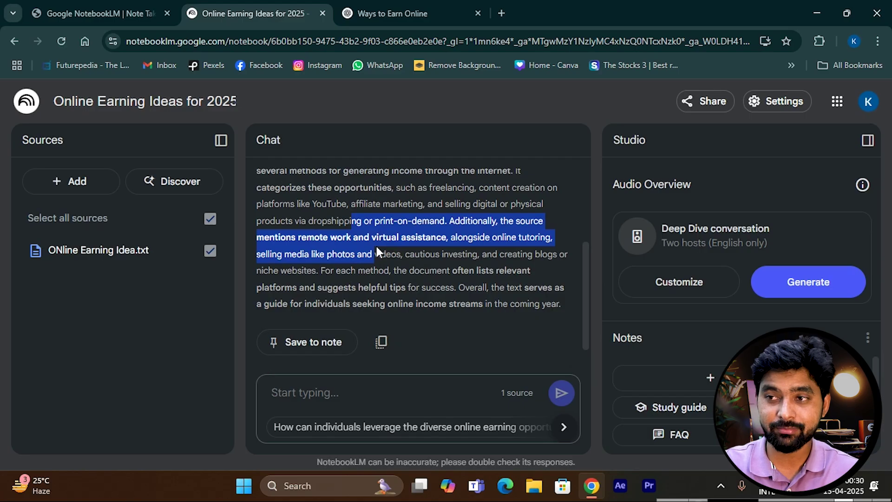
pyautogui.scroll(-1, 420, 260)
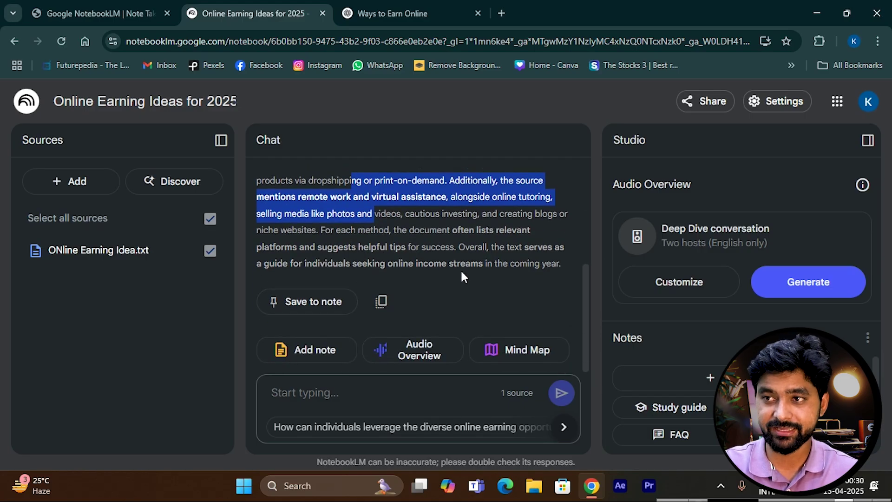
pyautogui.click(462, 267)
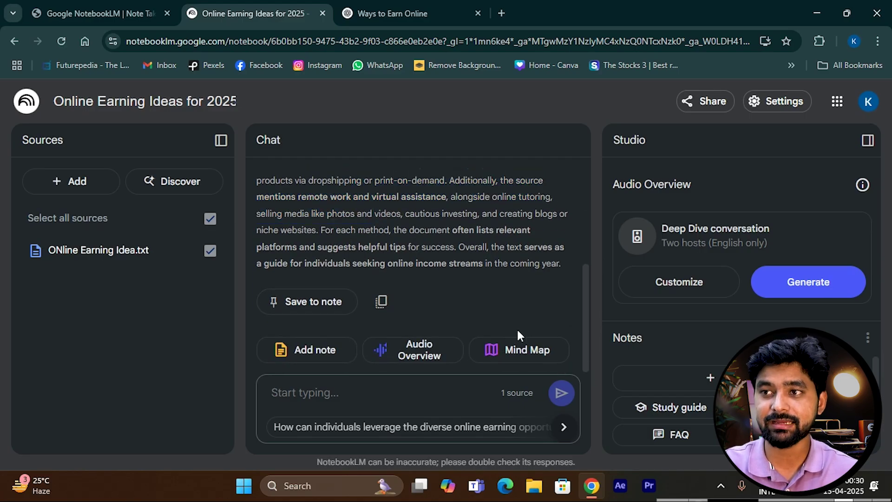
pyautogui.click(510, 358)
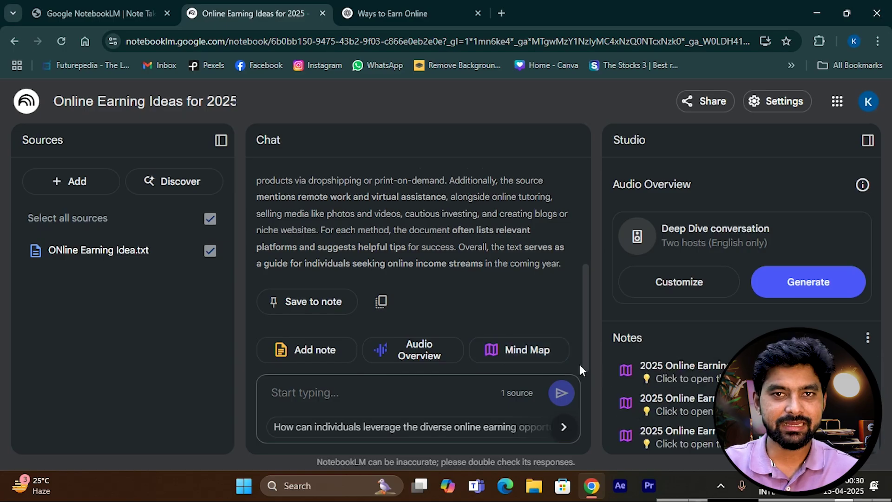
pyautogui.click(692, 365)
pyautogui.scroll(2, 474, 252)
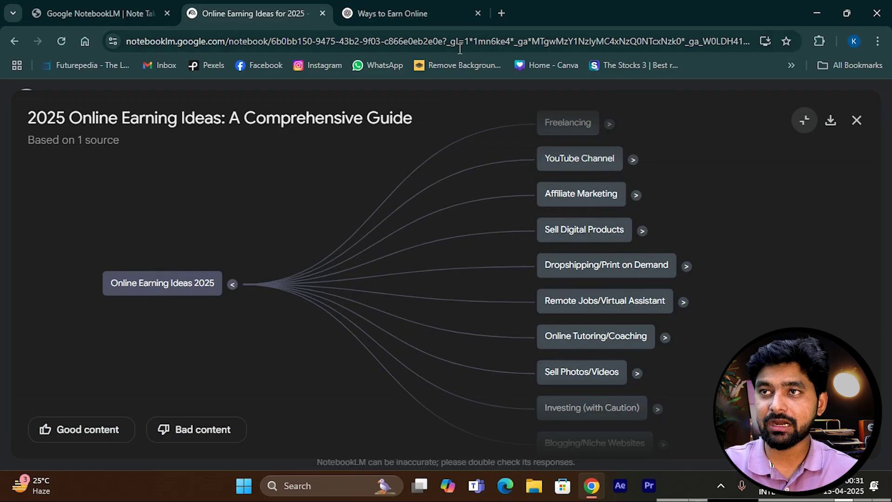
# Compare the mind map's branches with the numbered earning methods in the ChatGPT answer, from freelancing to blogging
pyautogui.click(392, 13)
pyautogui.scroll(-3, 297, 209)
pyautogui.scroll(6, 278, 207)
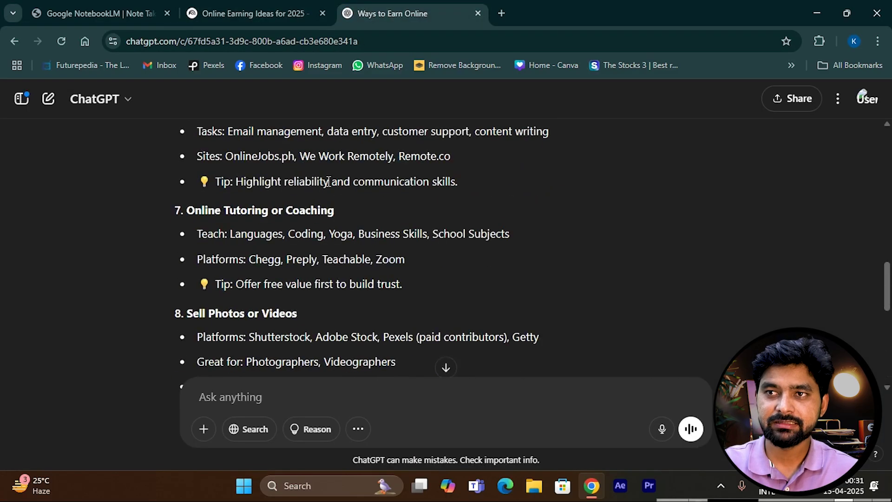
pyautogui.click(256, 13)
pyautogui.scroll(3, 574, 176)
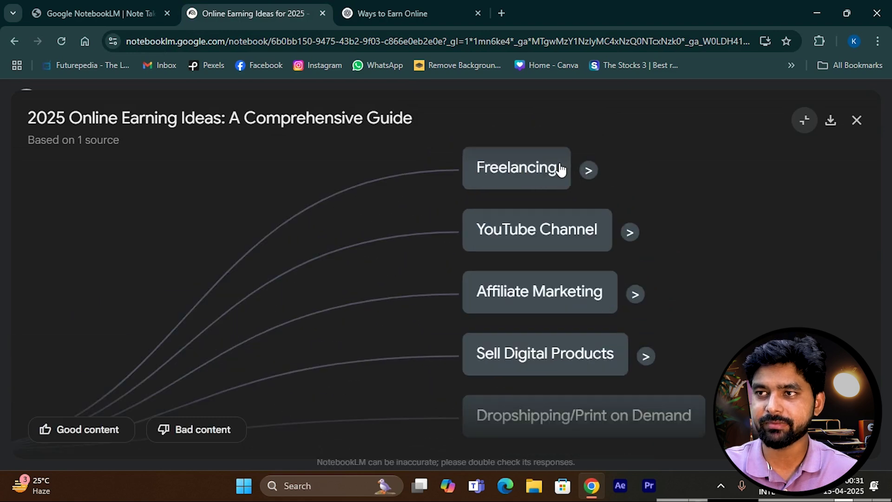
pyautogui.scroll(-2, 548, 186)
pyautogui.scroll(-3, 534, 179)
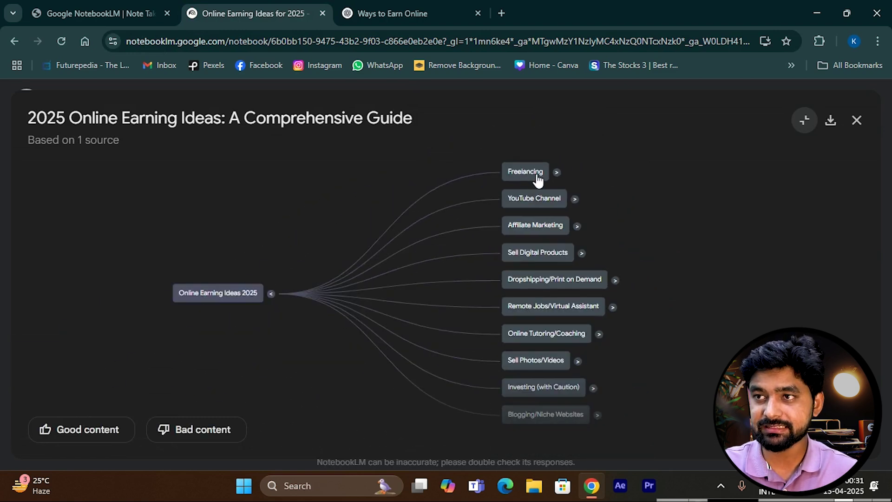
pyautogui.scroll(3, 515, 180)
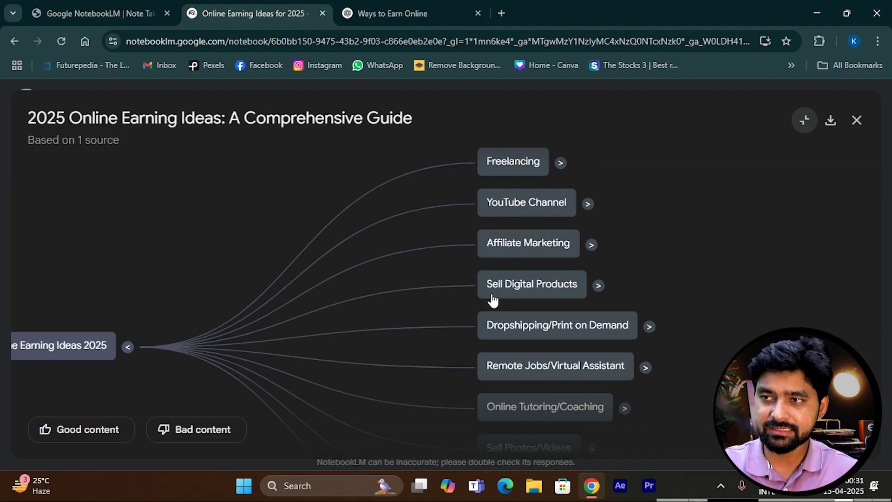
pyautogui.scroll(-2, 540, 237)
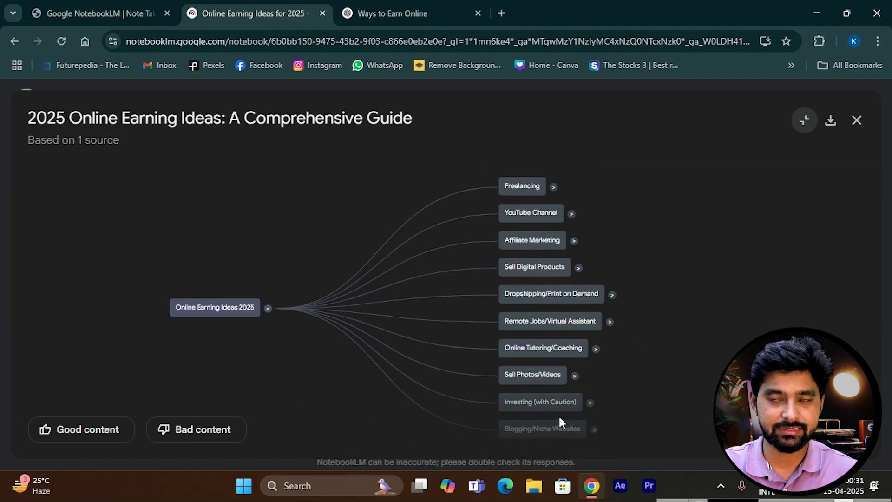
# Expand the Freelancing, YouTube Channel and Affiliate Marketing branches of the mind map to show their sub-topics
pyautogui.scroll(2, 569, 175)
pyautogui.click(543, 195)
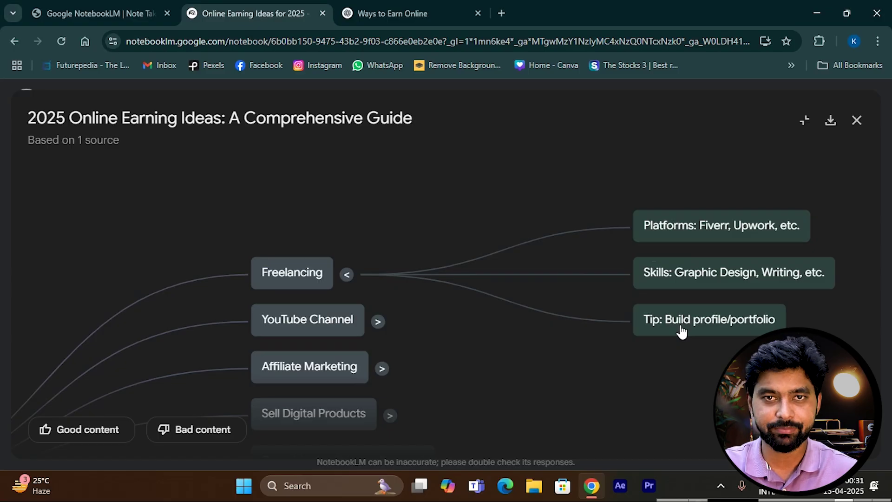
pyautogui.click(377, 322)
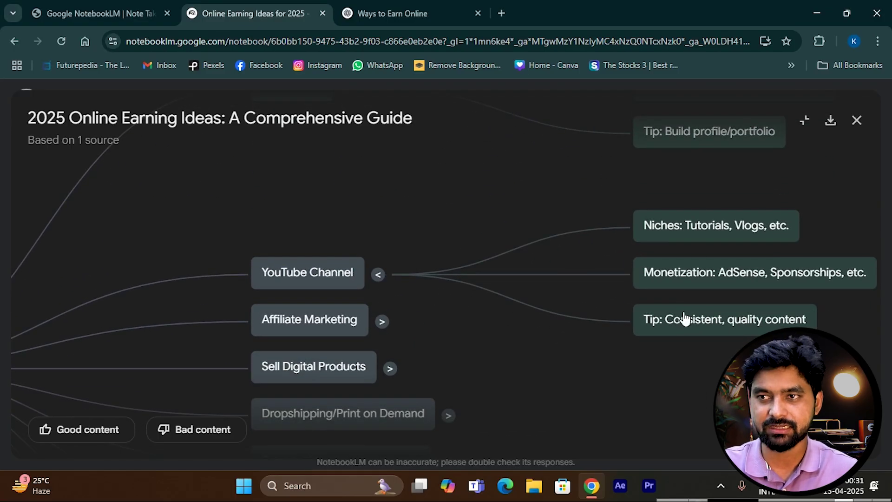
pyautogui.click(381, 322)
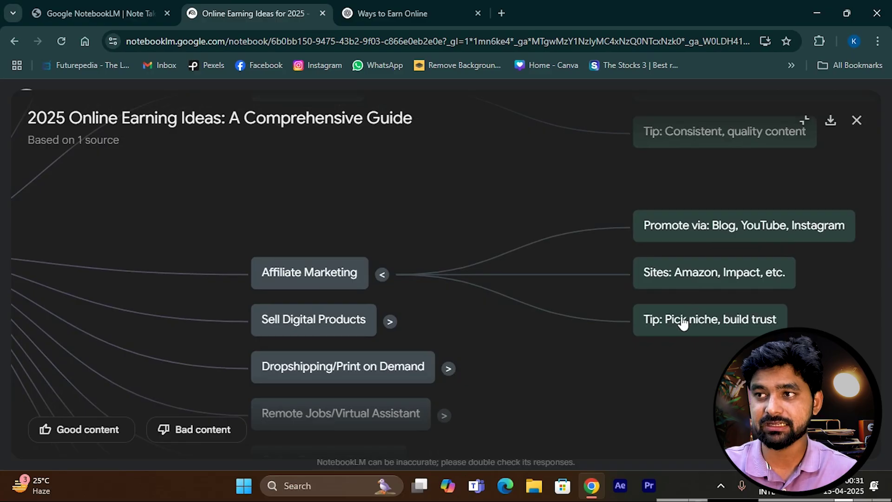
# Look over the expanded branches and expand the Sell Digital Products branch as well
pyautogui.scroll(-5, 445, 244)
pyautogui.scroll(4, 409, 269)
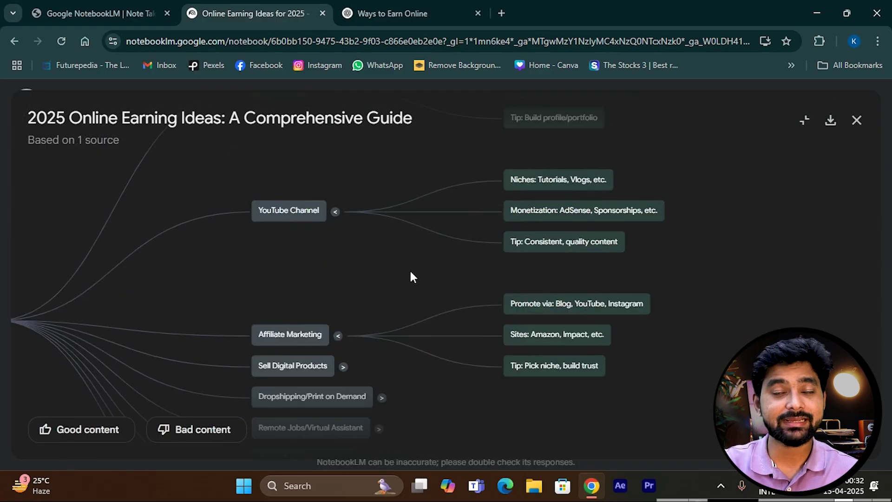
pyautogui.scroll(1, 395, 274)
pyautogui.scroll(-3, 428, 316)
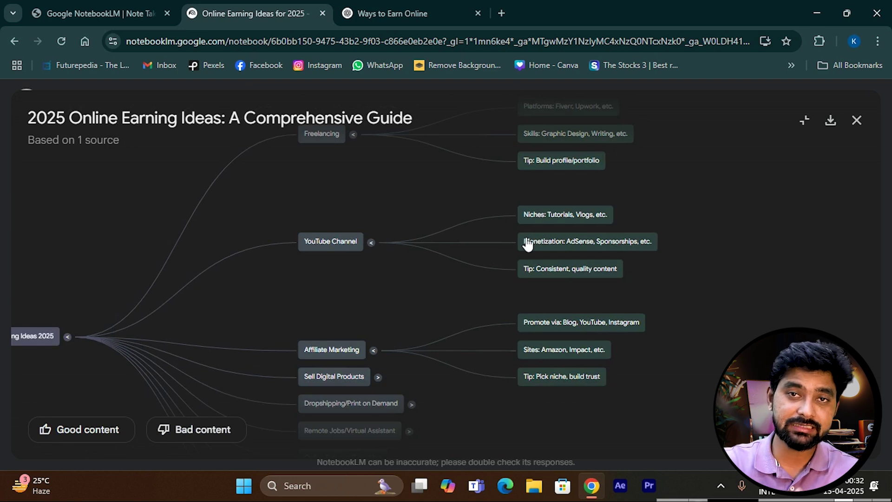
pyautogui.scroll(3, 558, 229)
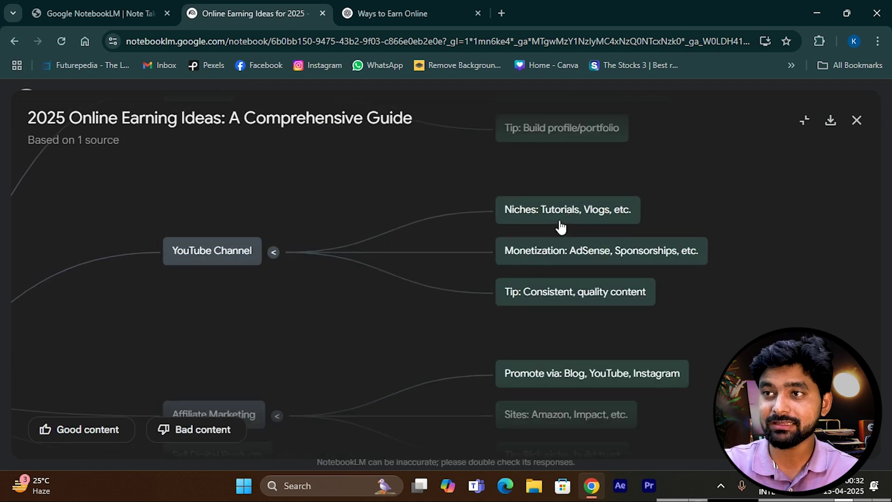
pyautogui.scroll(-4, 395, 255)
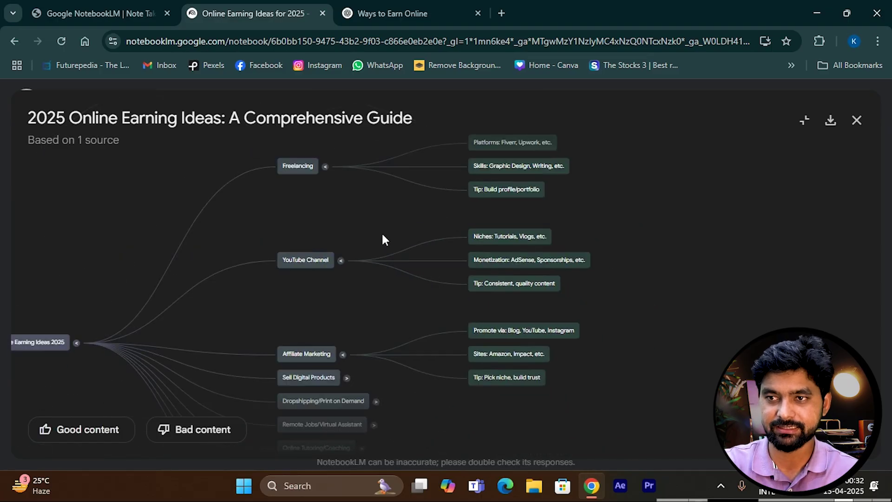
pyautogui.scroll(5, 354, 281)
pyautogui.click(363, 285)
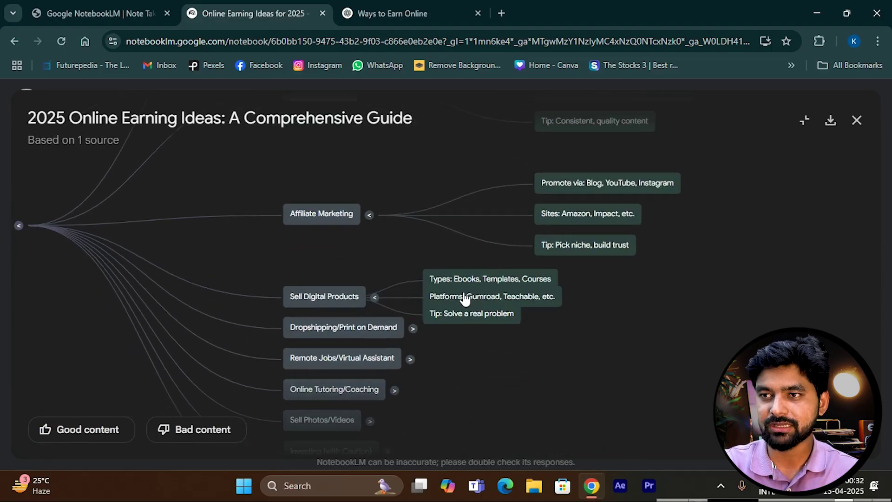
# Review the Sell Digital Products details, download the expanded mind map as an image, and open the newest downloaded PNG
pyautogui.scroll(5, 556, 279)
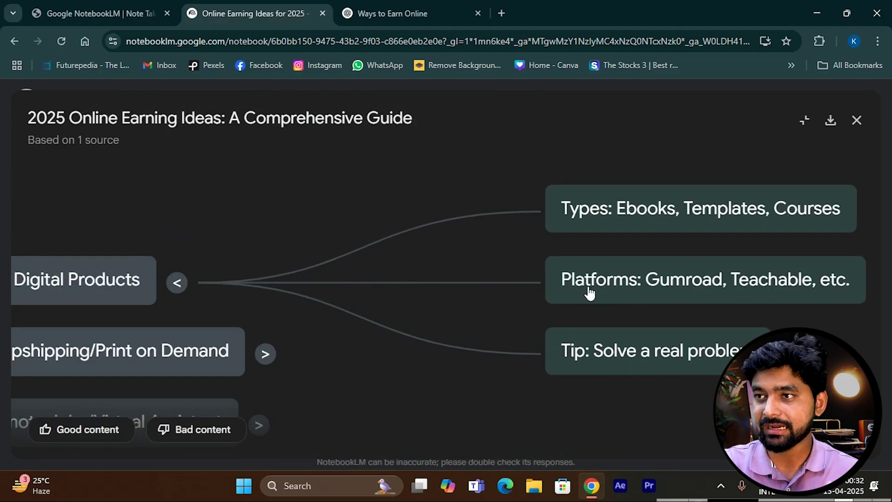
pyautogui.scroll(-3, 618, 260)
pyautogui.scroll(2, 597, 237)
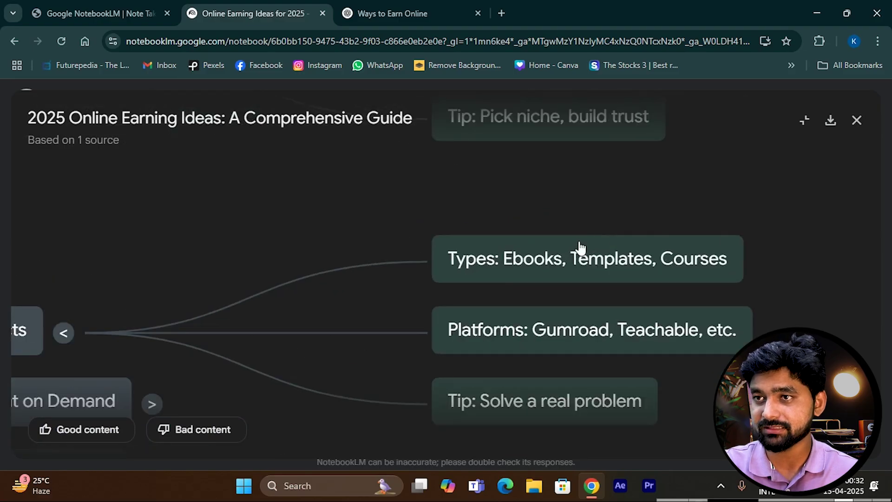
pyautogui.scroll(-6, 392, 201)
pyautogui.scroll(6, 418, 195)
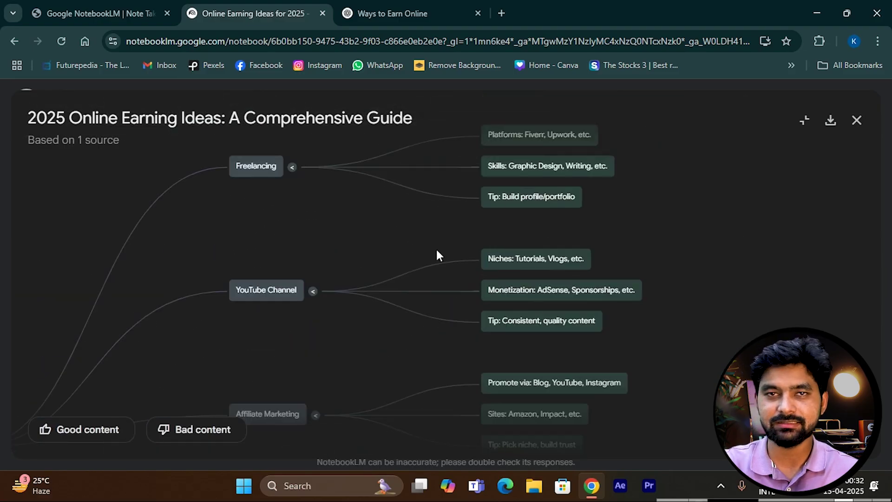
pyautogui.scroll(-2, 433, 253)
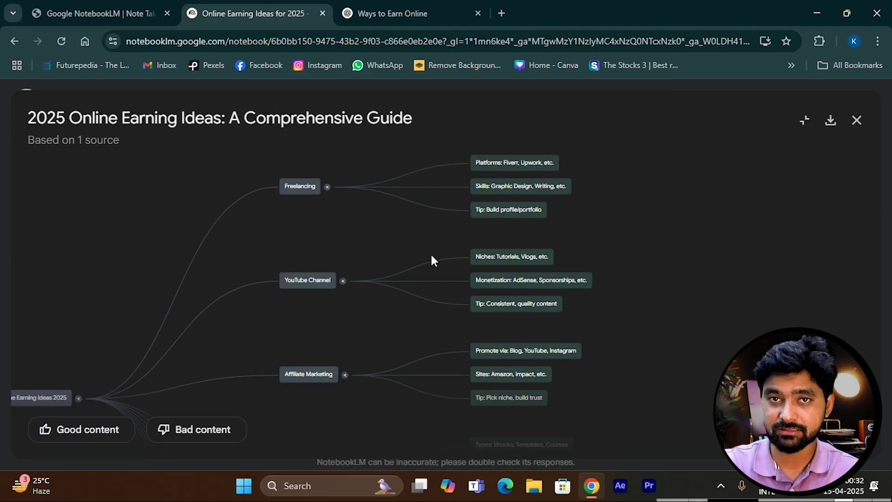
pyautogui.click(831, 120)
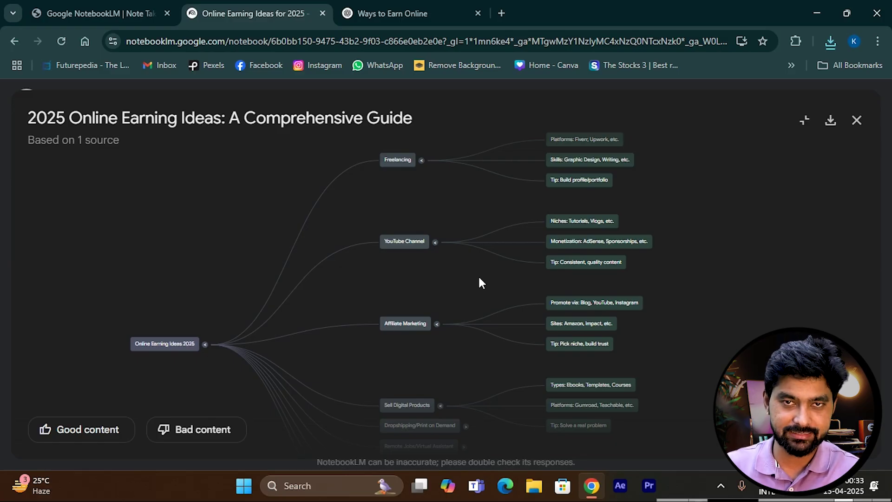
pyautogui.scroll(-3, 241, 288)
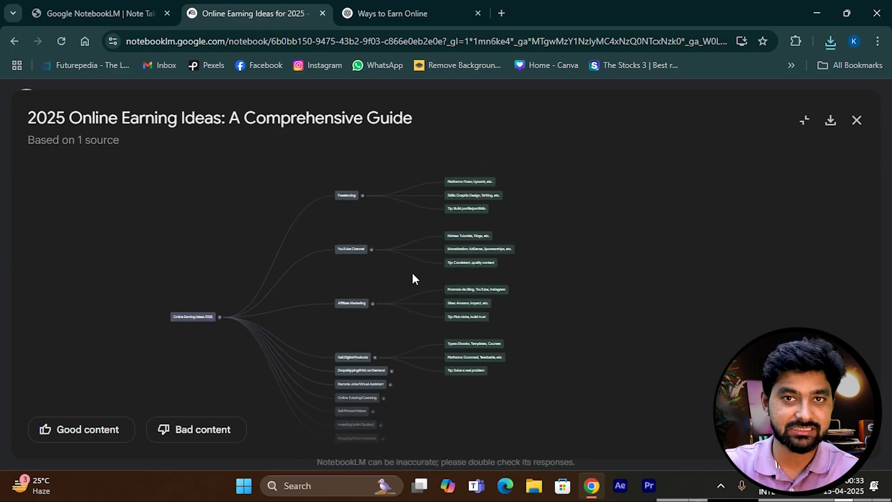
pyautogui.scroll(5, 414, 277)
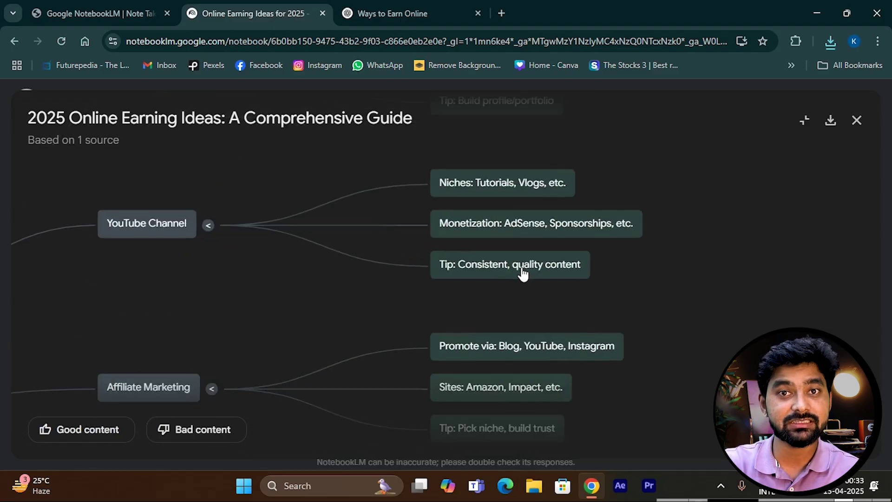
pyautogui.click(830, 120)
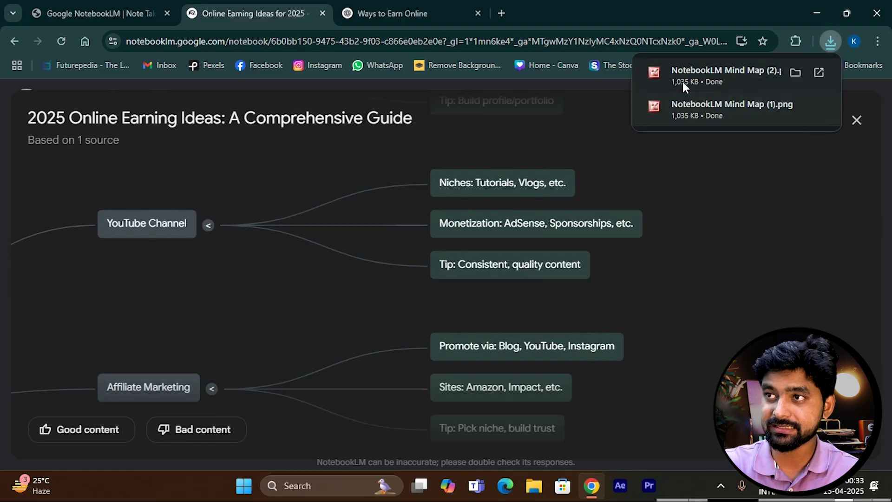
pyautogui.click(693, 74)
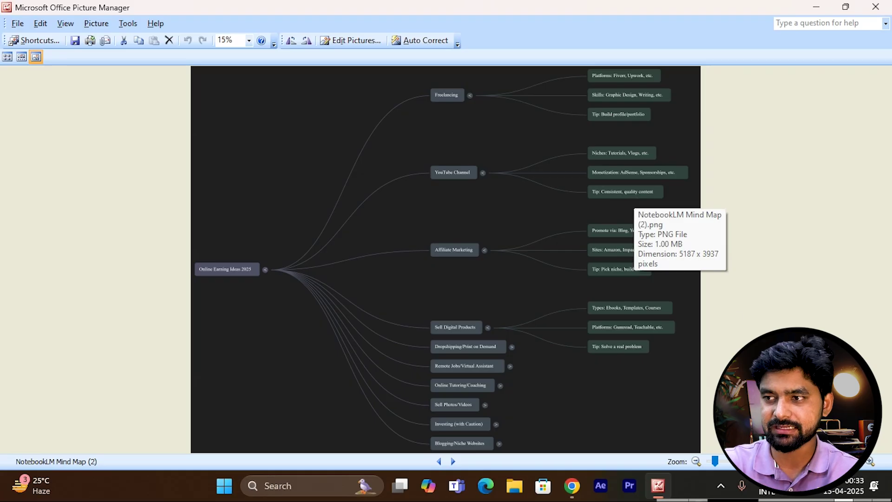
# Examine the downloaded image up close at the Affiliate Marketing, YouTube Channel and Online Earning Ideas 2025 nodes to check legibility
pyautogui.moveTo(715, 463); pyautogui.dragTo(743, 464)
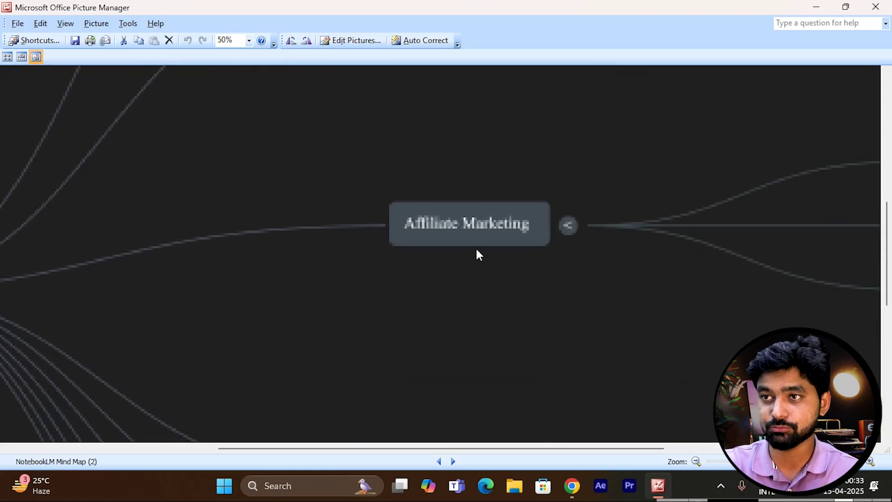
pyautogui.moveTo(390, 241); pyautogui.dragTo(453, 428)
pyautogui.moveTo(269, 310); pyautogui.dragTo(720, 203)
pyautogui.moveTo(325, 250); pyautogui.dragTo(619, 91)
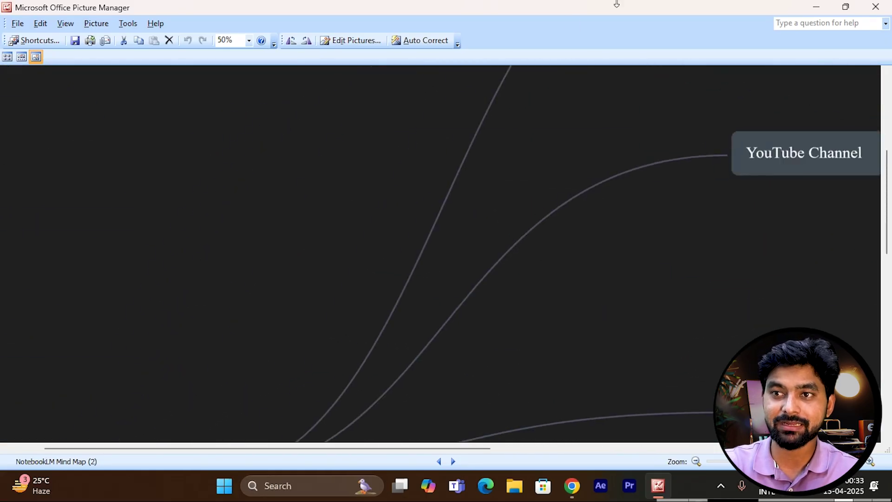
pyautogui.moveTo(410, 338); pyautogui.dragTo(537, 56)
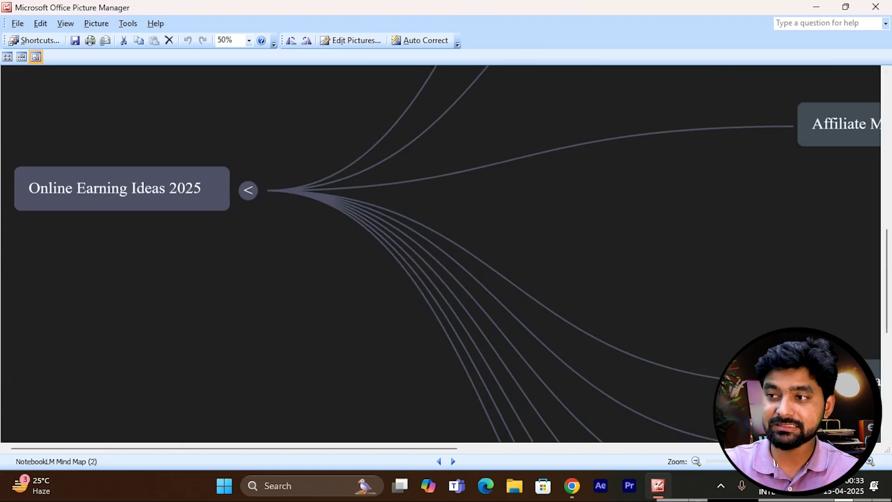
pyautogui.moveTo(758, 462); pyautogui.dragTo(717, 461)
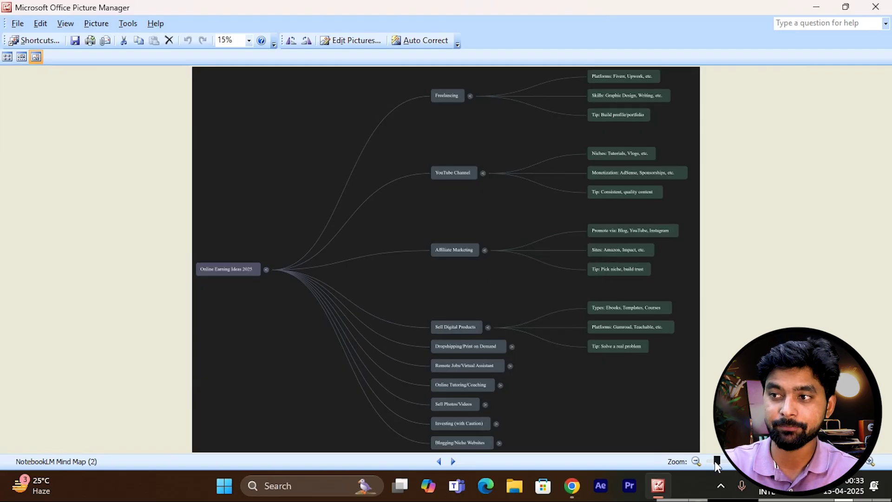
# Examine the image's full set of branches, from Freelancing to Blogging/Niche Websites, along with their expanded details
pyautogui.moveTo(717, 461); pyautogui.dragTo(757, 461)
pyautogui.scroll(-3, 534, 235)
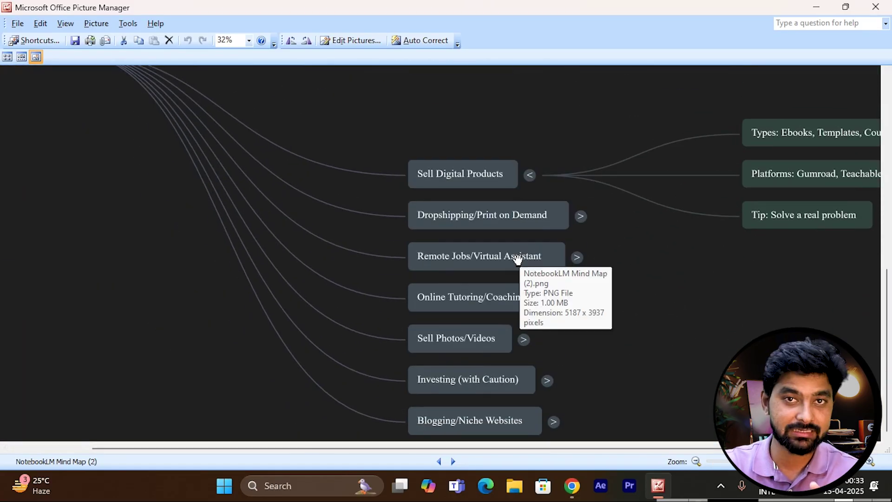
pyautogui.scroll(2, 518, 259)
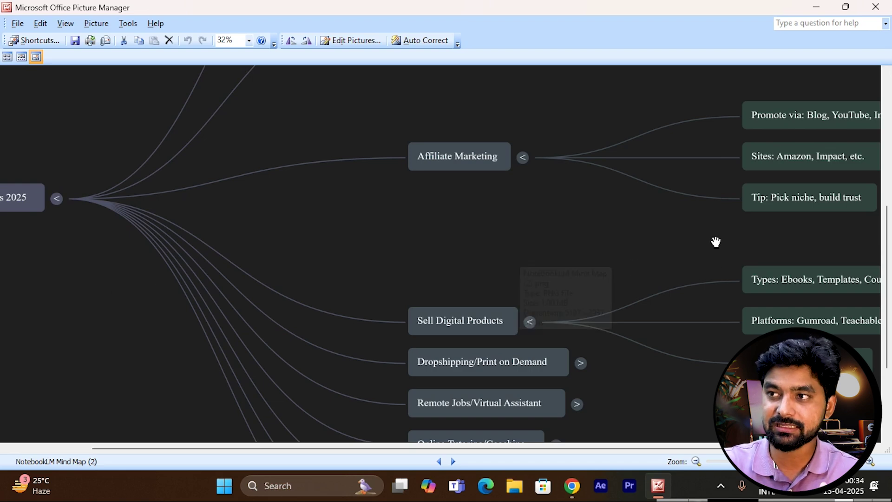
pyautogui.moveTo(697, 182); pyautogui.dragTo(415, 351)
pyautogui.moveTo(478, 215); pyautogui.dragTo(454, 268)
pyautogui.scroll(-2, 532, 253)
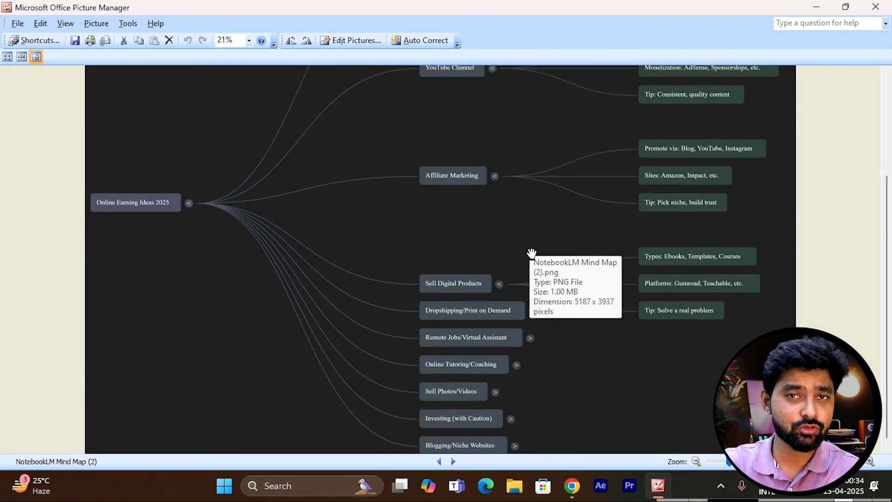
pyautogui.scroll(-1, 641, 218)
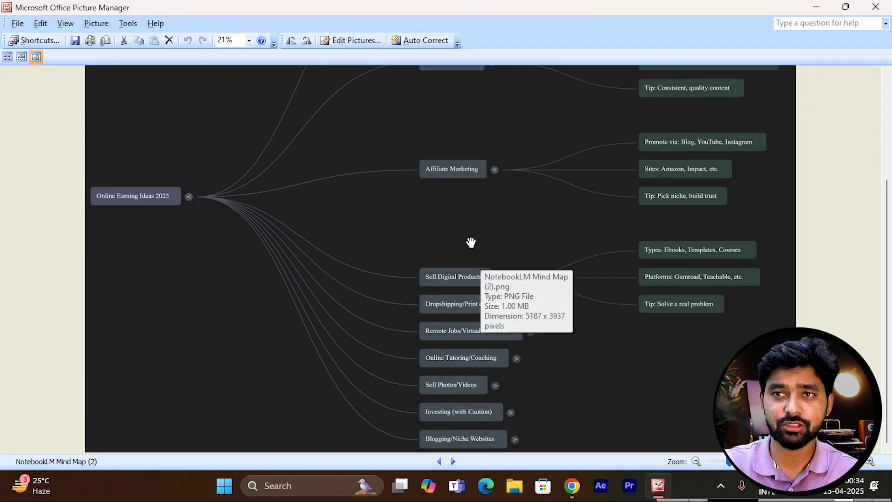
pyautogui.scroll(4, 398, 235)
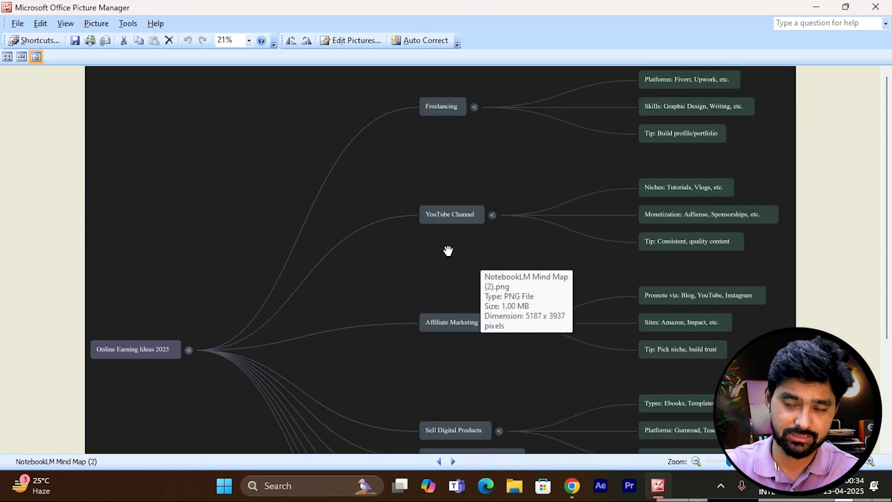
# Switch back to NotebookLM in Chrome, close the mind map, and generate an Audio Overview of the source
pyautogui.hotkey('alt', 'Tab')
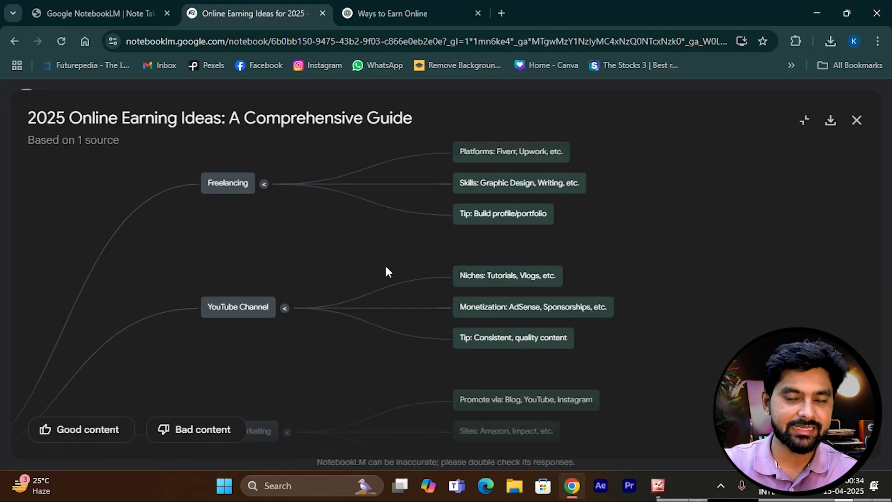
pyautogui.scroll(-5, 463, 229)
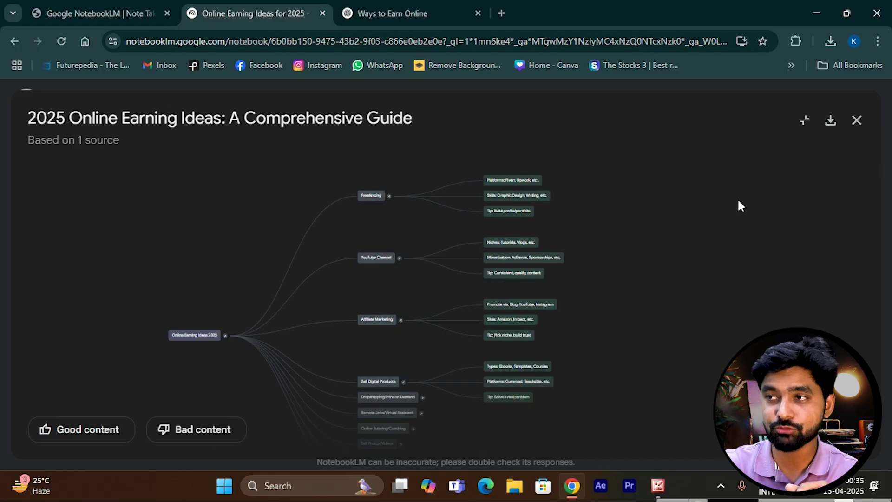
pyautogui.click(856, 121)
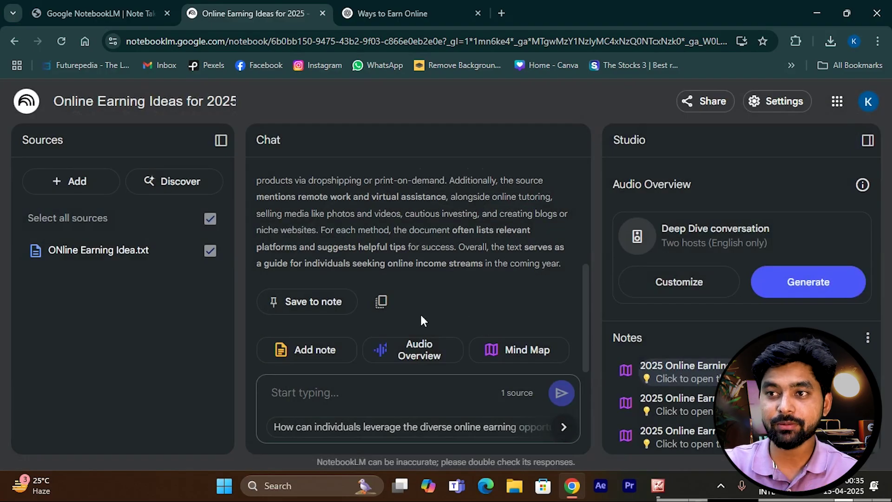
pyautogui.click(416, 357)
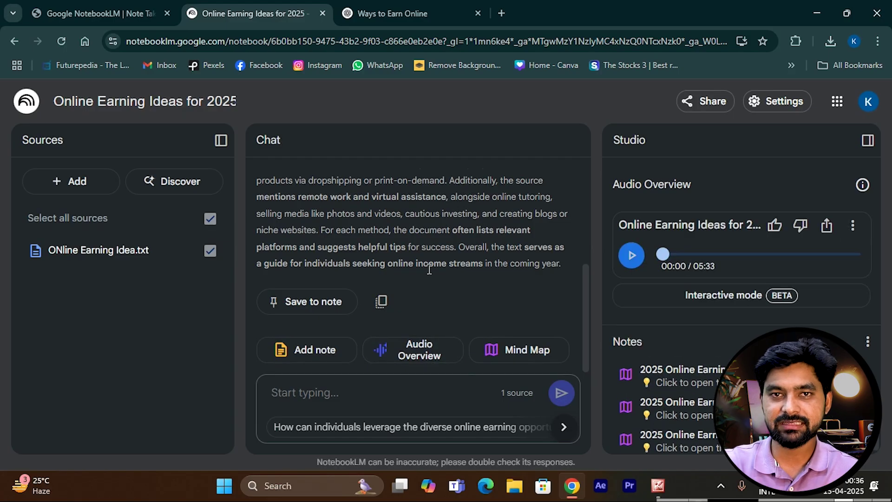
# Play part of the generated audio overview, skipping ahead once, then pause it and download the audio file
pyautogui.scroll(4, 423, 279)
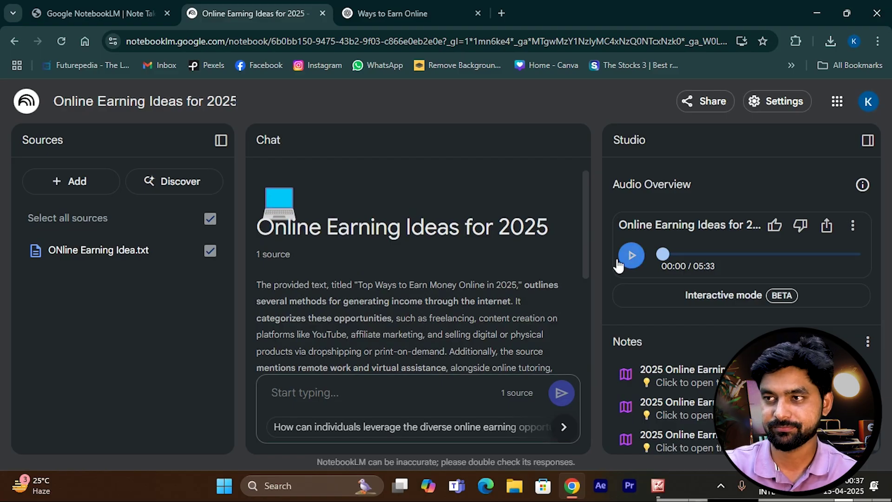
pyautogui.click(630, 257)
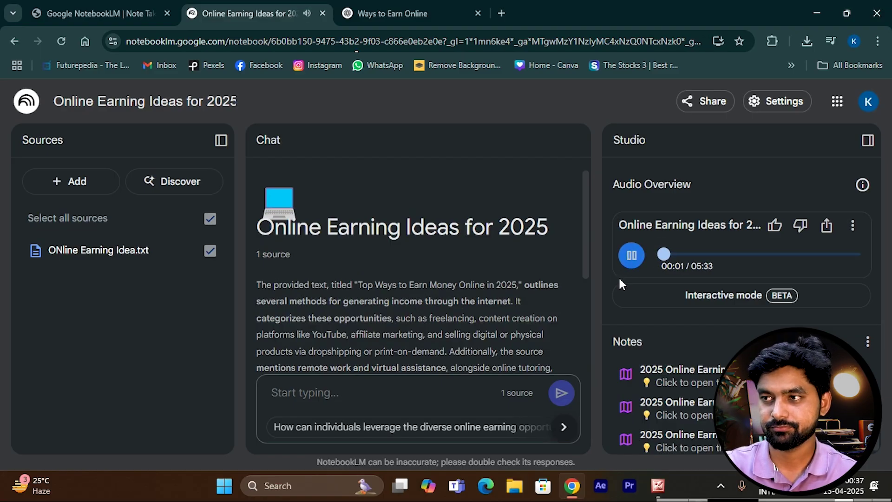
pyautogui.click(678, 255)
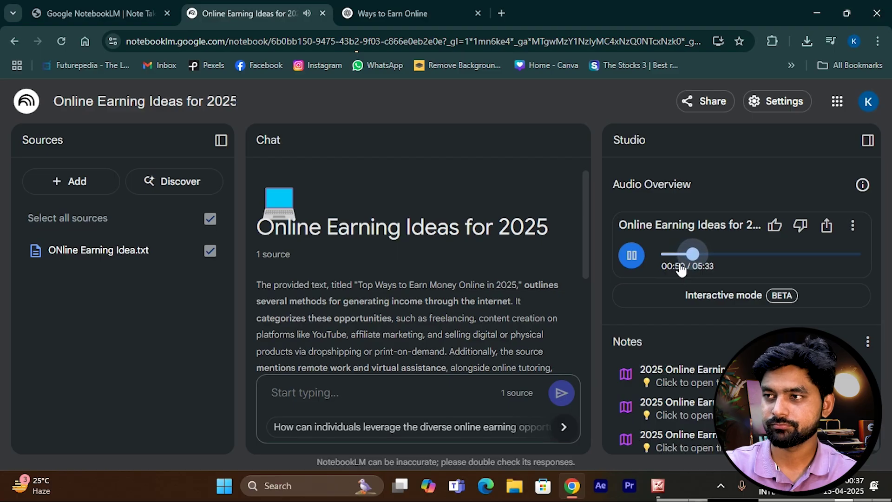
pyautogui.click(634, 260)
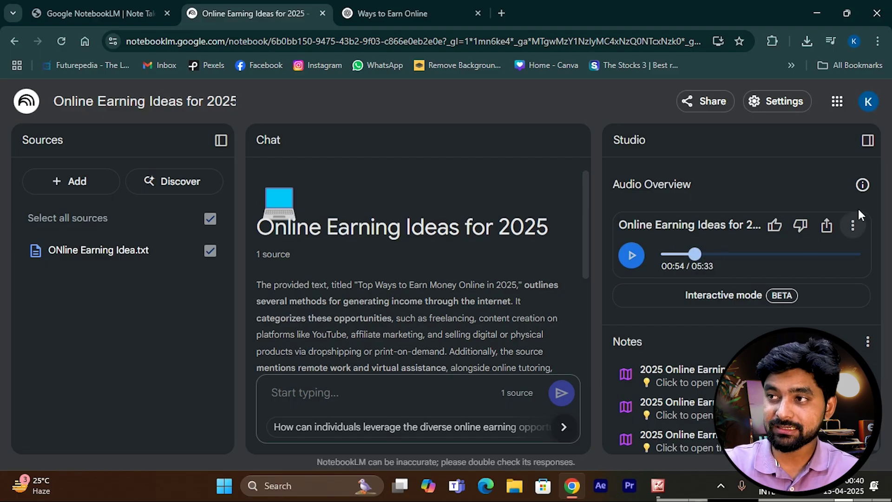
pyautogui.click(854, 226)
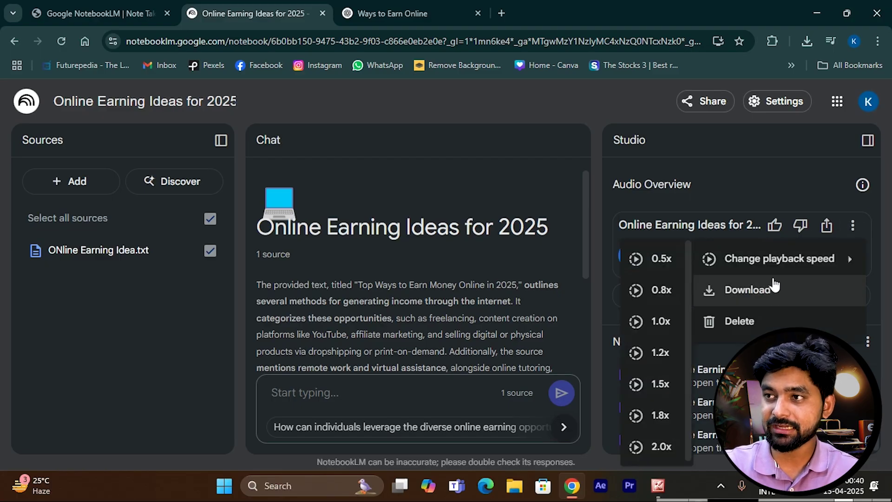
pyautogui.click(760, 290)
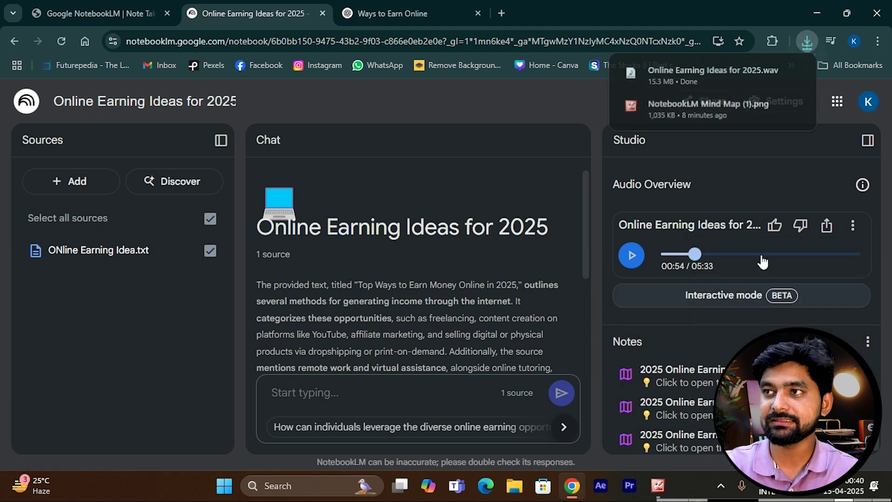